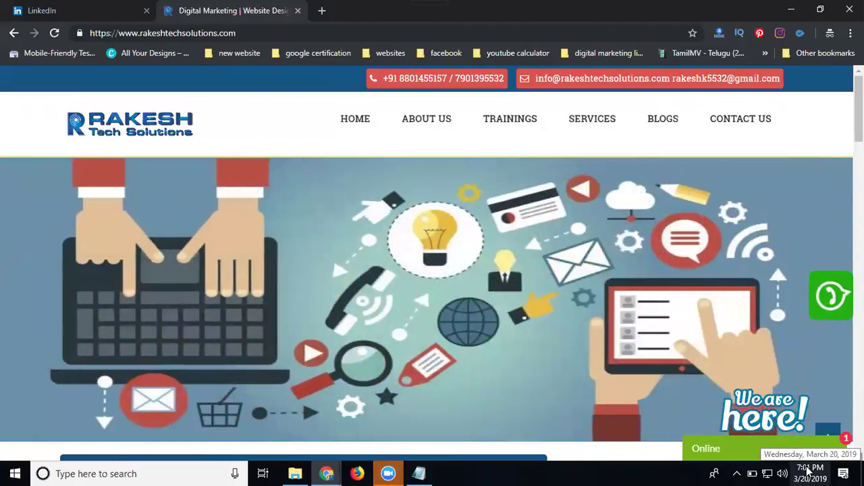
Switch from the Rakesh Tech Solutions site to the LinkedIn home feed tab.
click(84, 9)
Collapse the getting-started cards and bring up the Work panel of other LinkedIn products.
scroll(449, 291, up, 2)
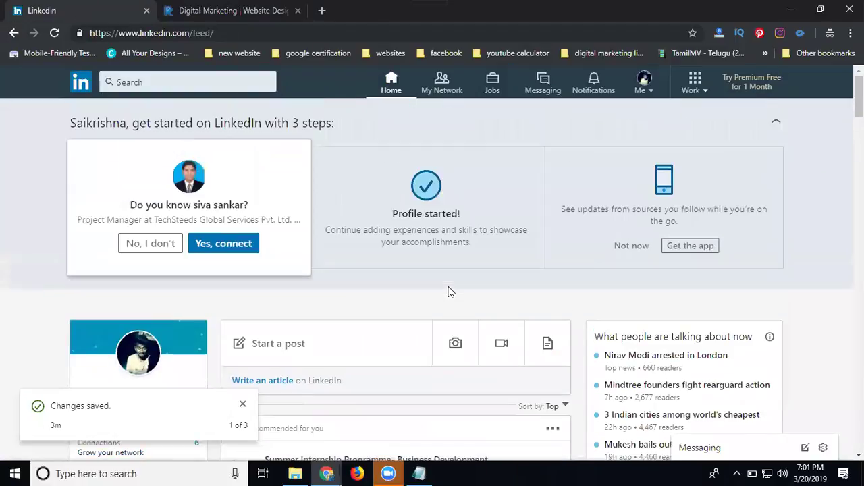
click(775, 122)
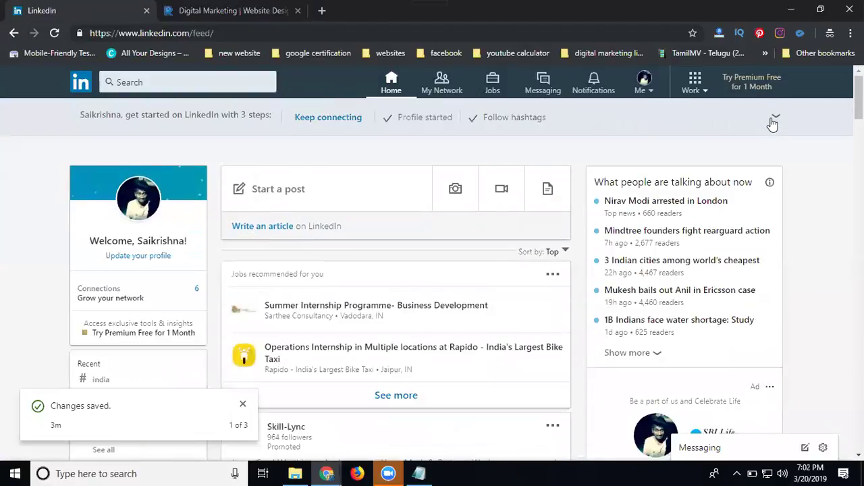
click(690, 94)
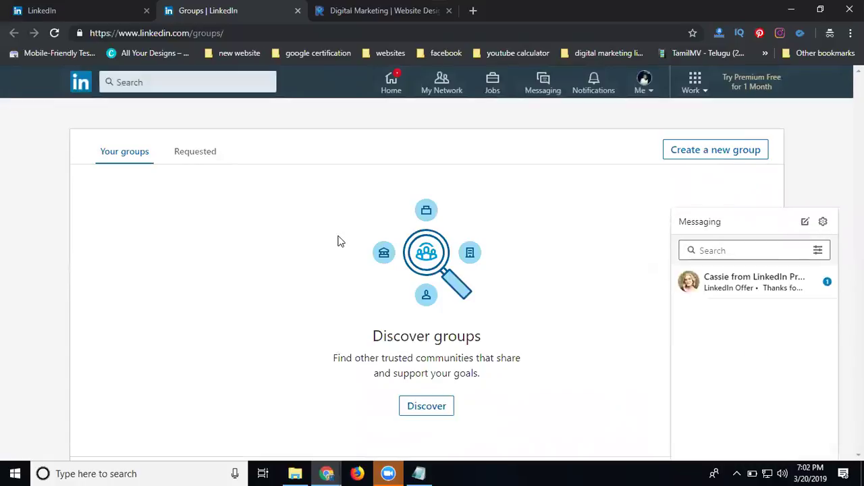
Start a new group with the Digital Marketing Training picture, named 'Digital Marketing Training and Jobs in 2019'.
click(692, 153)
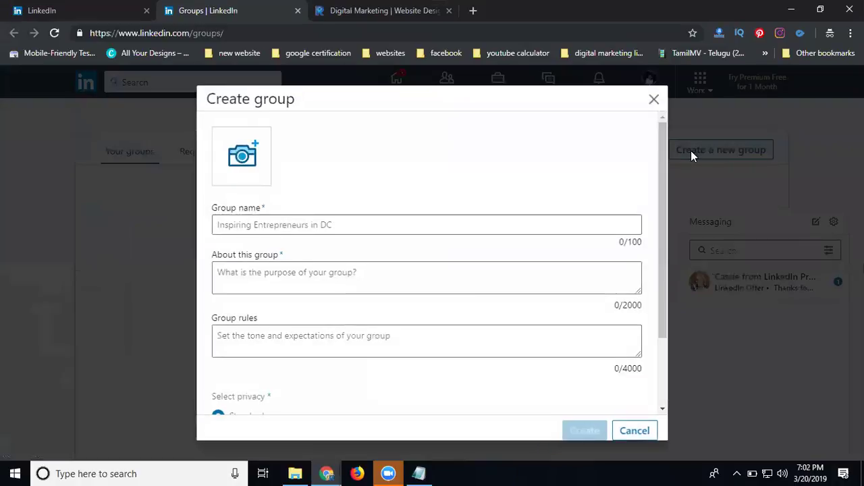
click(247, 162)
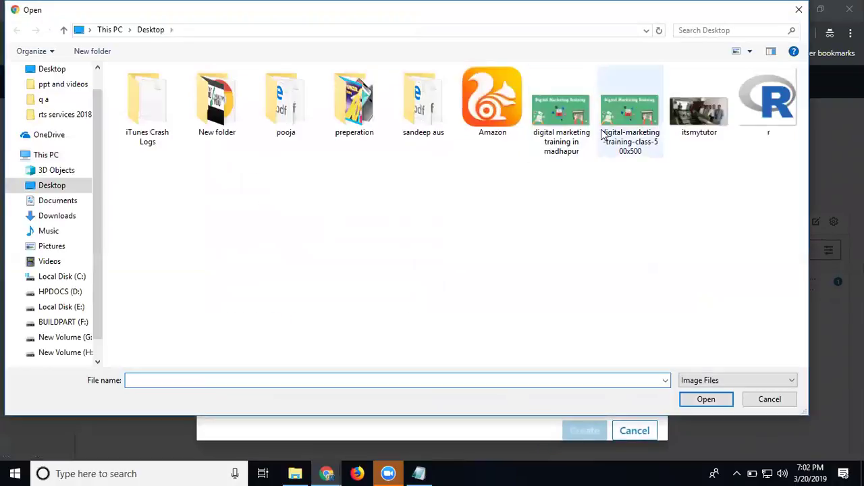
double_click(561, 112)
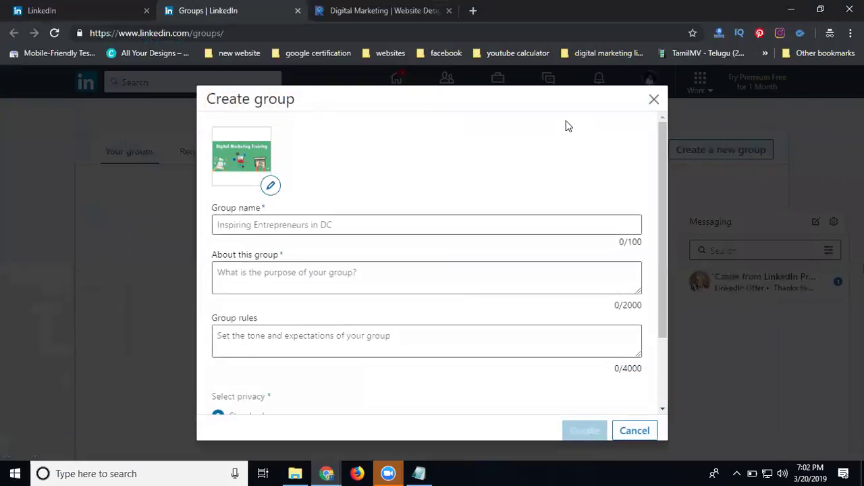
click(317, 224)
text(D)
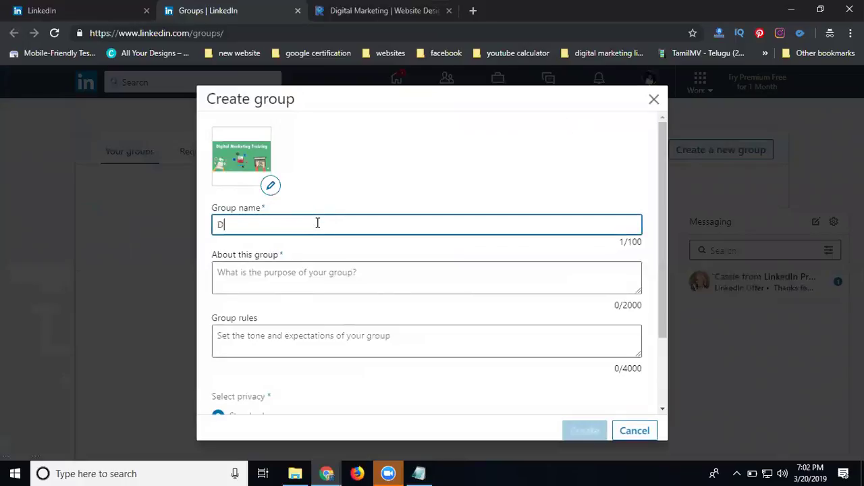
text(igital Ma)
text(rketing T)
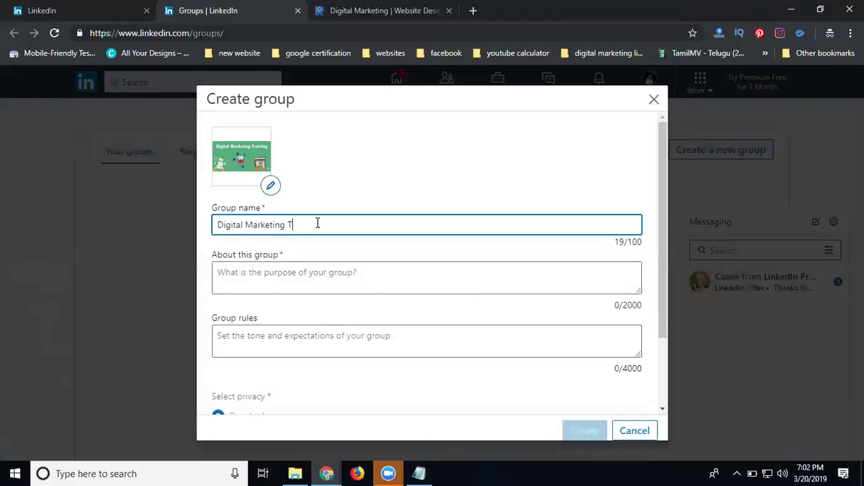
text(raining )
text(and )
text(Jobs i)
text(n 2019)
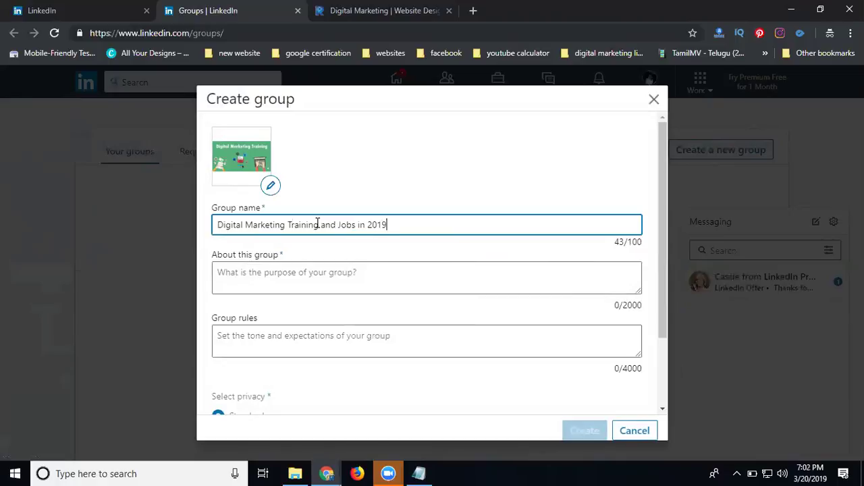
Copy the group name into both the About this group and Group rules fields.
key(ctrl+a)
key(ctrl+c)
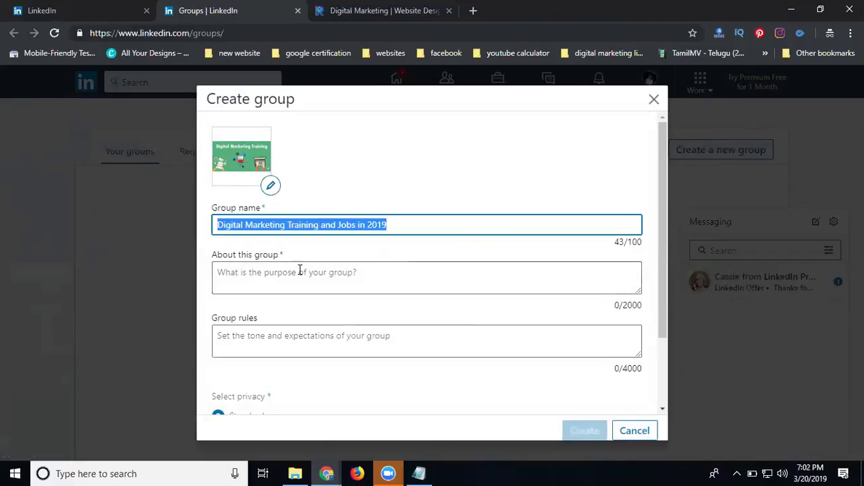
click(299, 270)
key(ctrl+v)
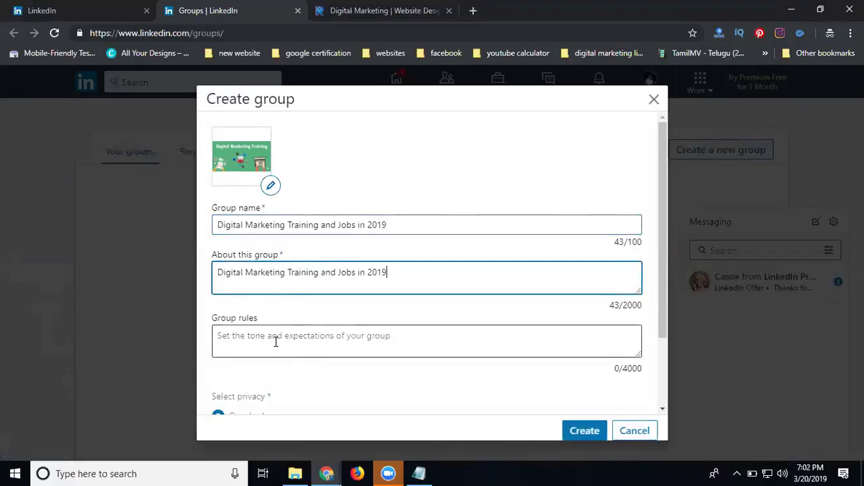
click(276, 343)
key(ctrl+v)
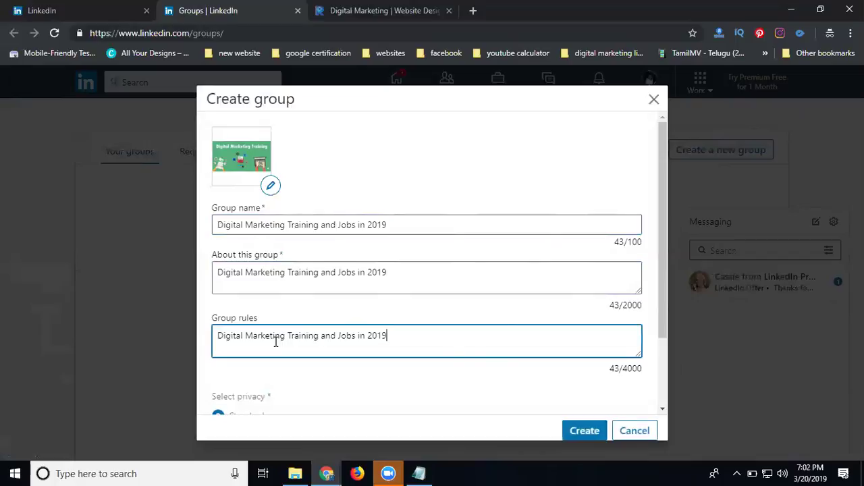
scroll(399, 330, down, 2)
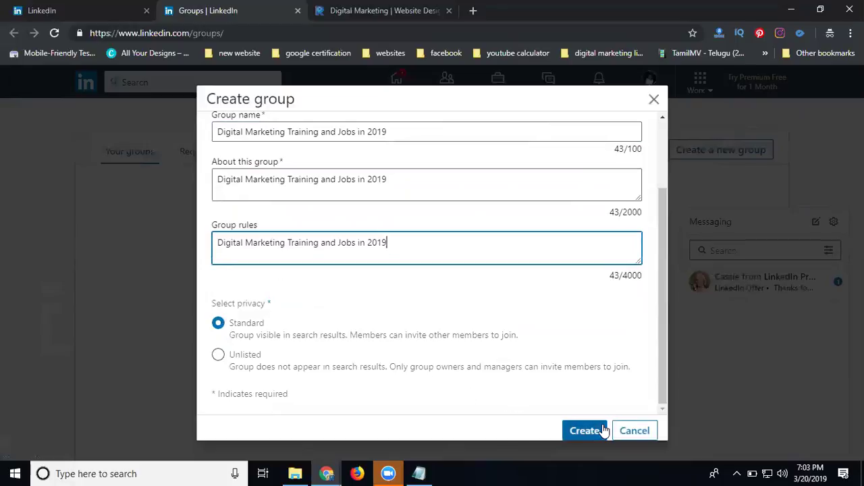
scroll(439, 270, up, 3)
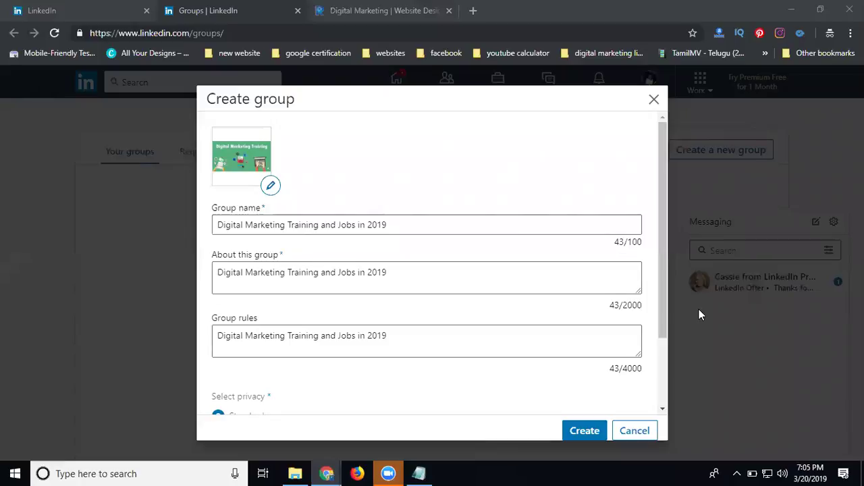
Create the group, hide the Messaging panel, and open its full one-member list.
click(572, 428)
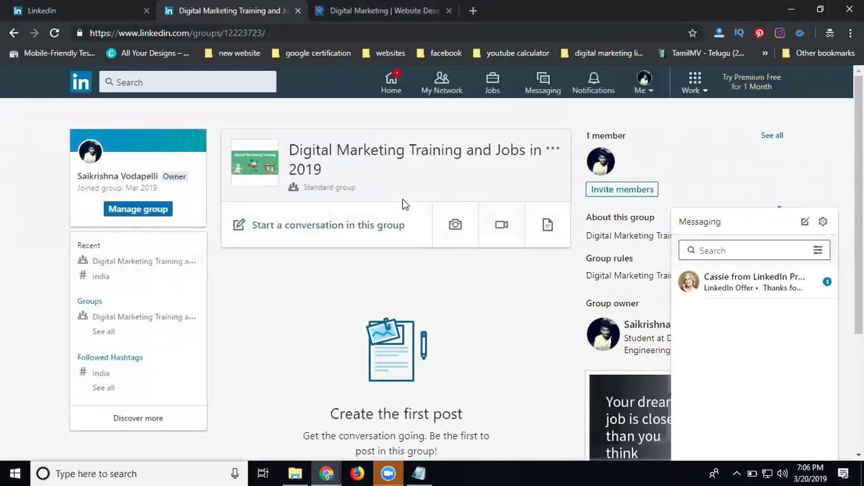
click(762, 224)
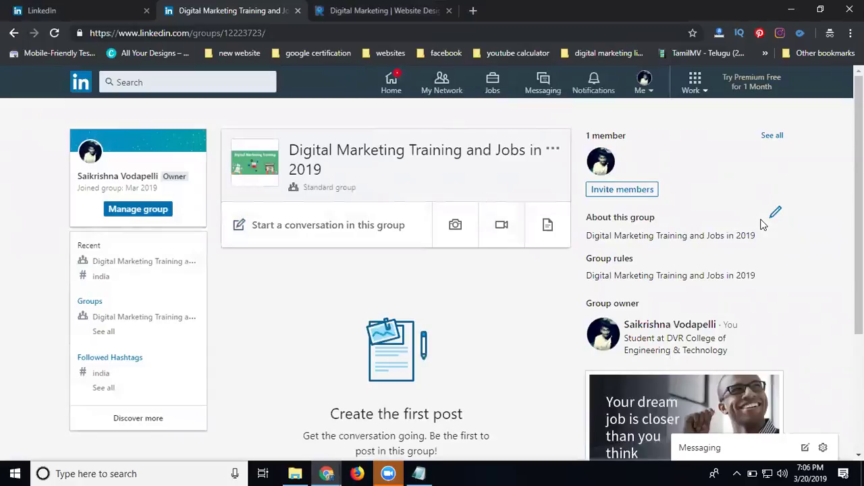
click(773, 139)
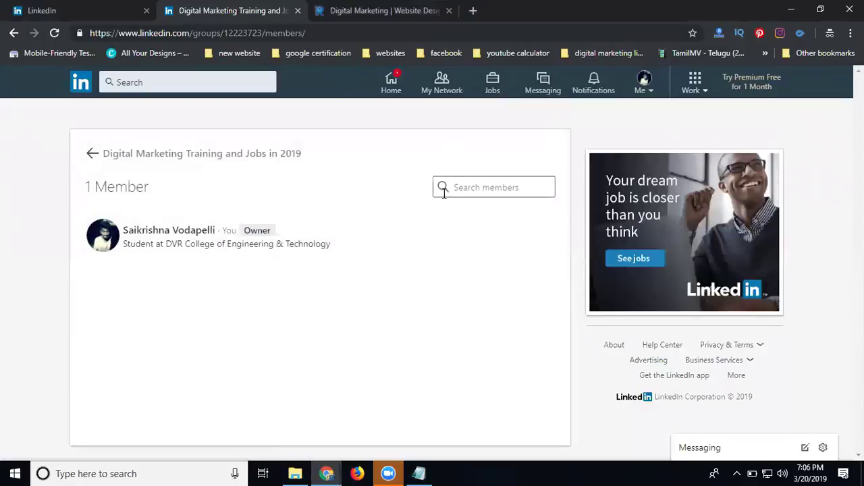
Search the group's members for 'f' and 'h', finding only the owner, then clear the search.
click(460, 187)
text(f)
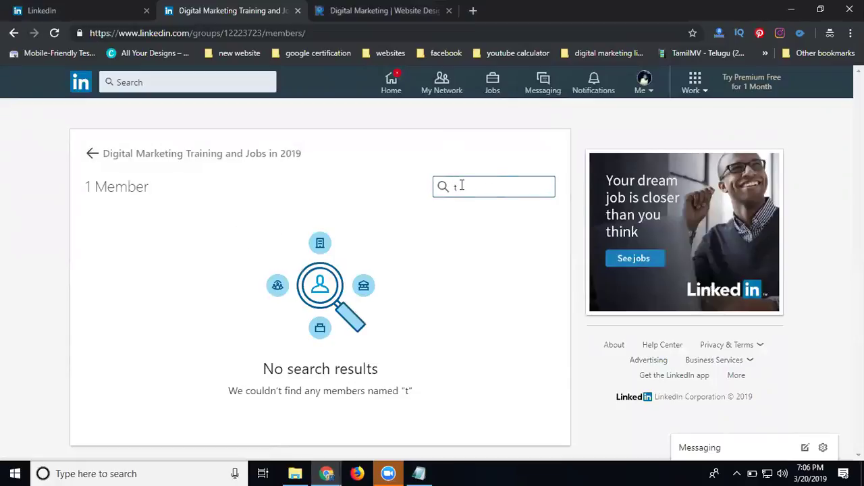
key(BackSpace)
text(h)
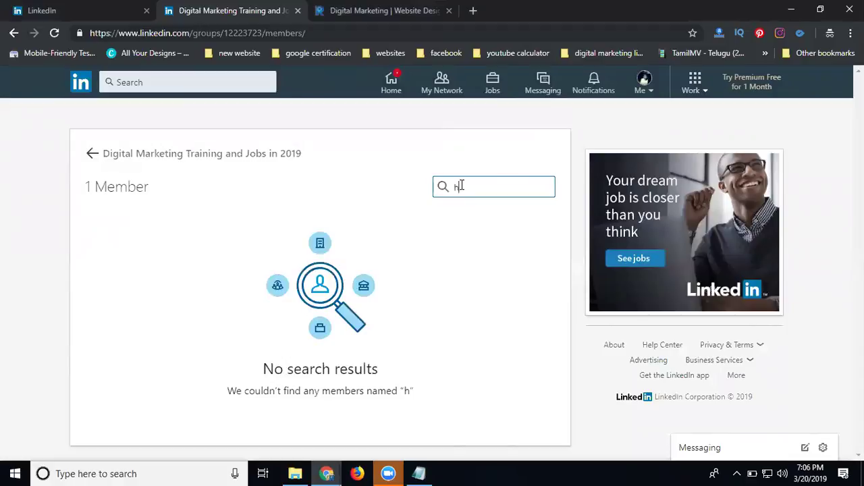
key(BackSpace)
text(f)
key(BackSpace)
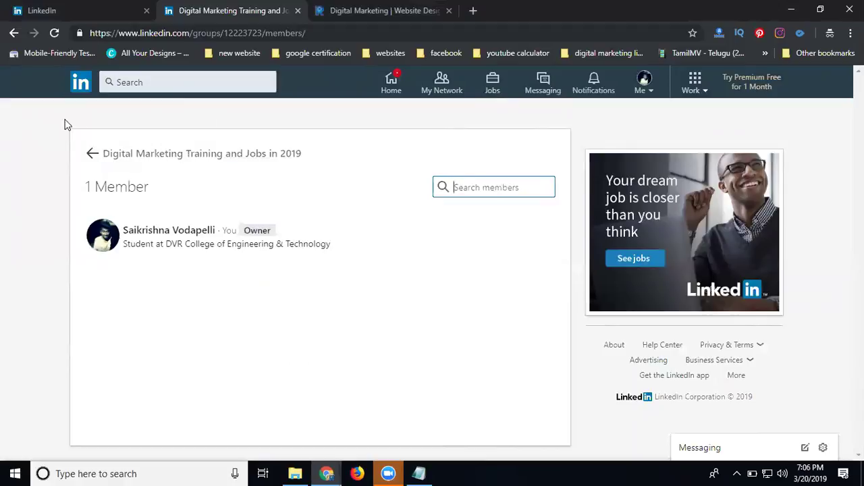
Go back to the group's main page and scroll through its still-empty feed.
click(85, 159)
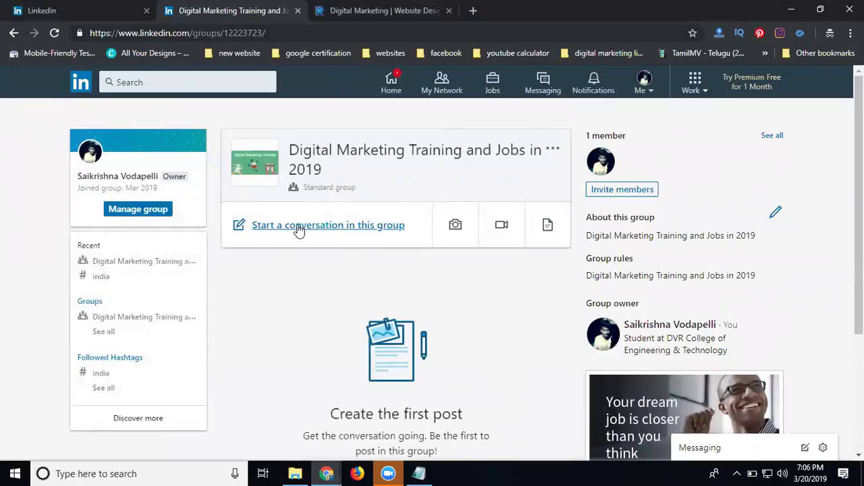
scroll(300, 231, down, 1)
scroll(300, 231, down, 1)
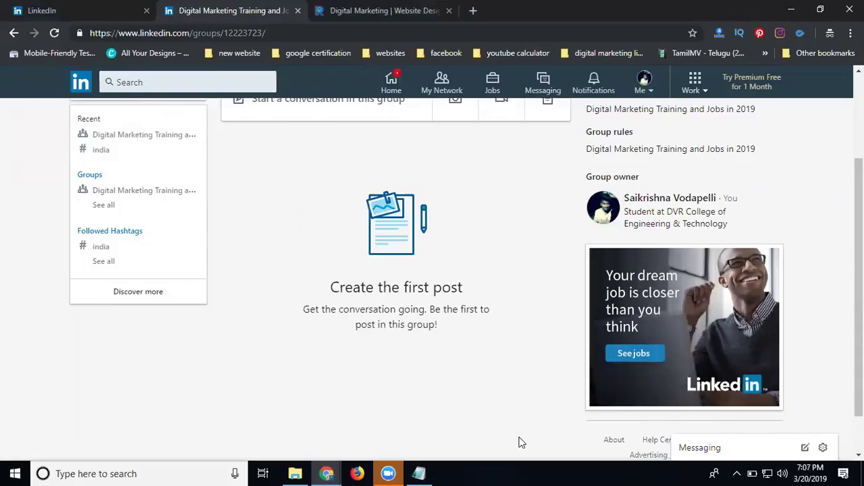
scroll(520, 442, up, 1)
Publish '#digitalmarketing #training in #madhapur' with the Digital Marketing Training image to the group.
click(301, 169)
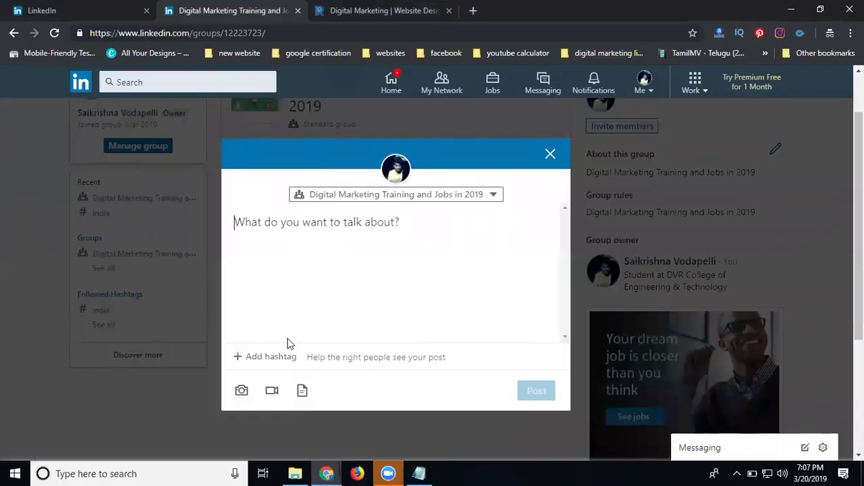
click(268, 358)
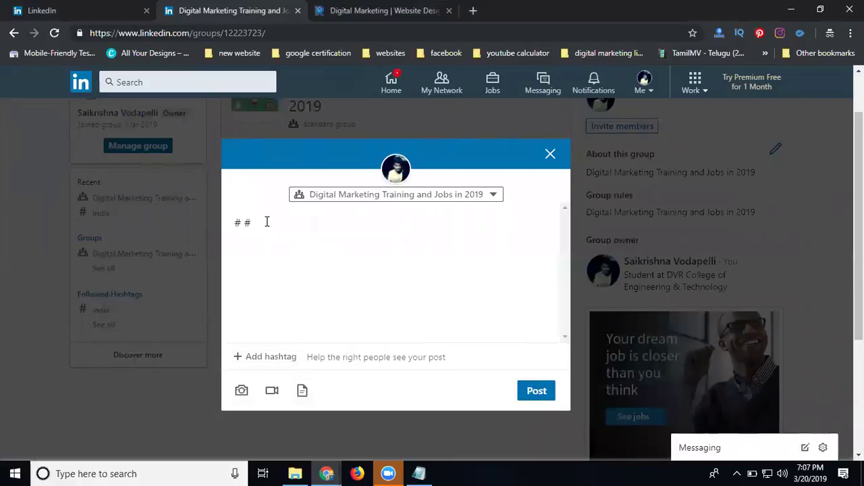
key(BackSpace)
key(BackSpace)
key(BackSpace)
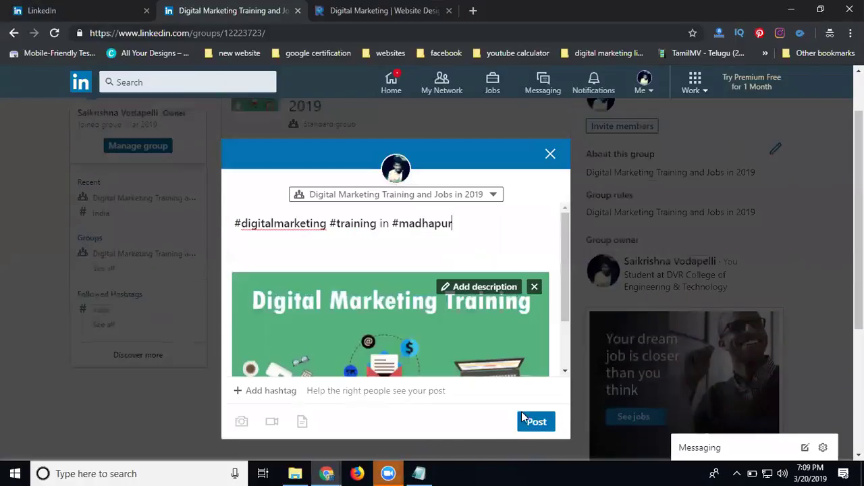
click(534, 421)
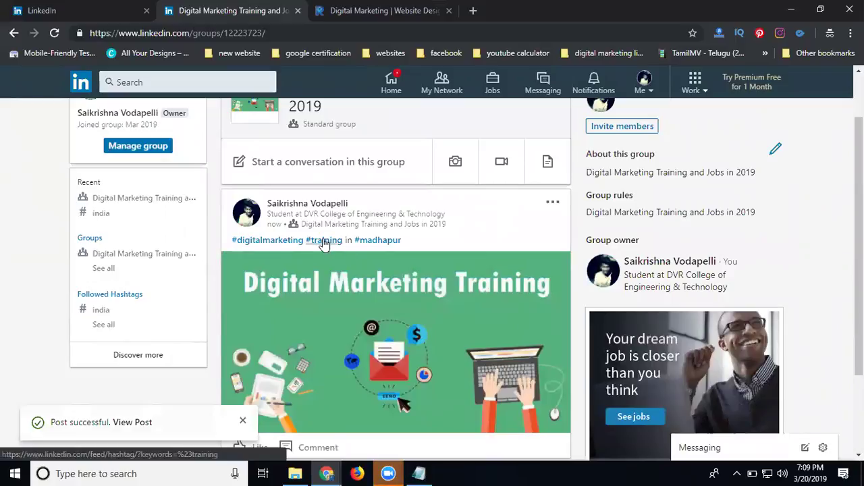
Open the #digitalmarketing hashtag feed from the published group post.
click(265, 242)
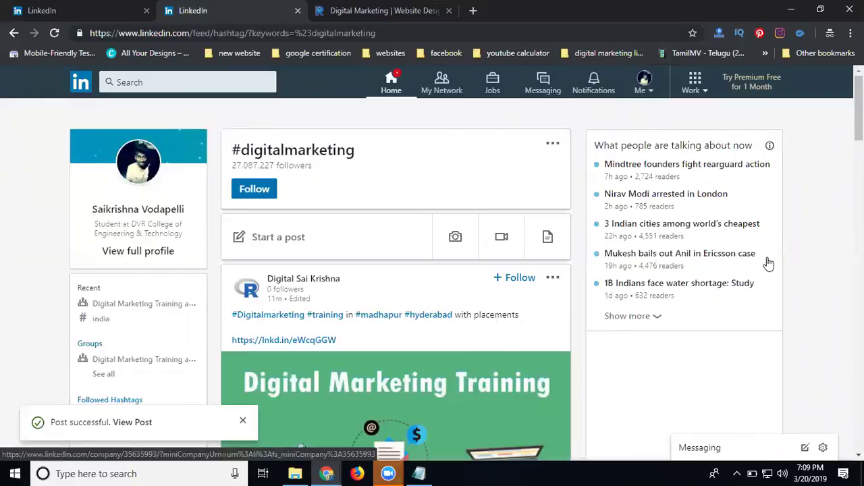
Scroll the #digitalmarketing feed and expand the Search Engine Journal post's full text.
scroll(777, 243, down, 5)
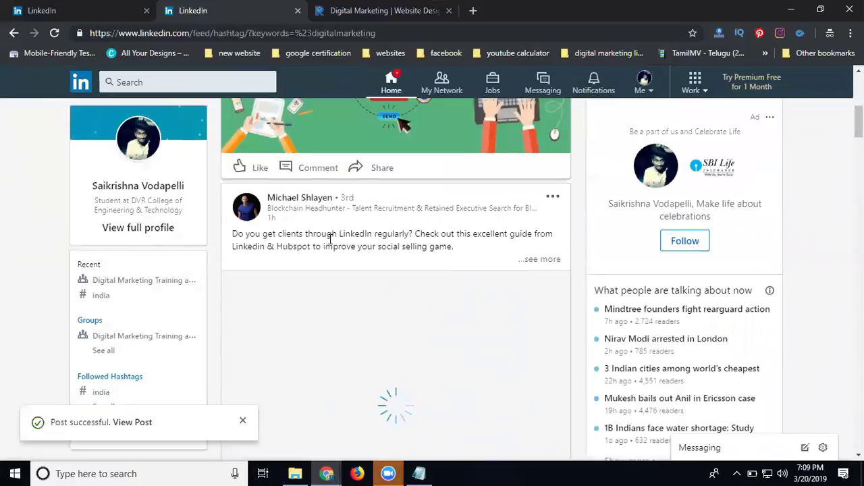
scroll(222, 247, down, 2)
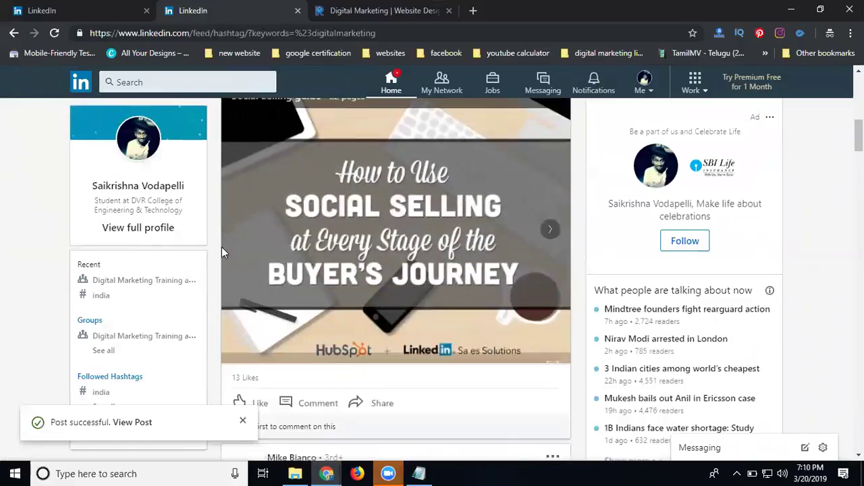
scroll(222, 247, down, 2)
scroll(270, 257, down, 2)
scroll(306, 256, down, 2)
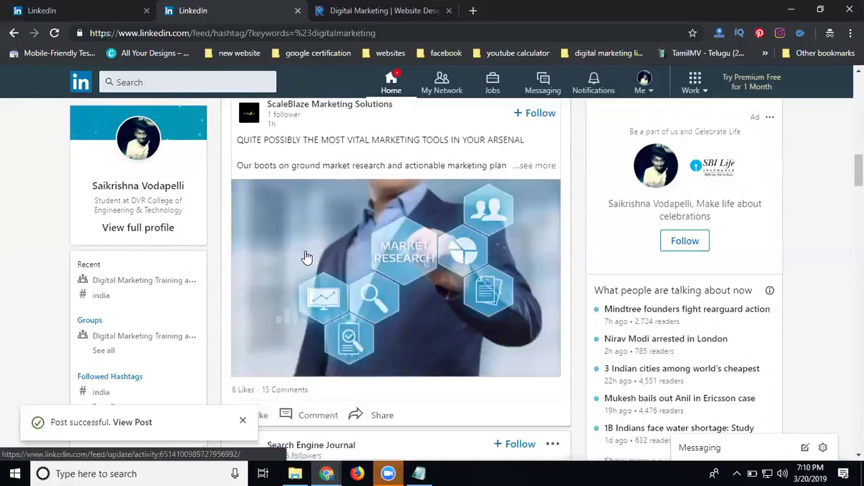
scroll(305, 255, down, 2)
scroll(304, 253, down, 2)
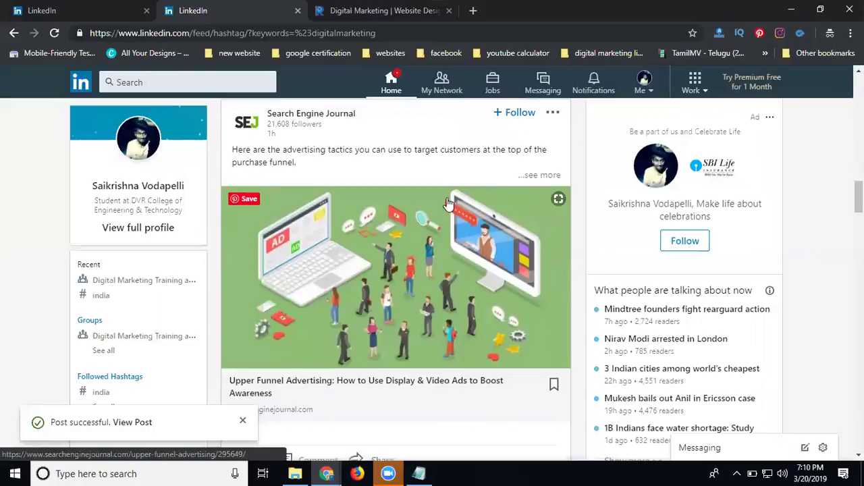
click(533, 176)
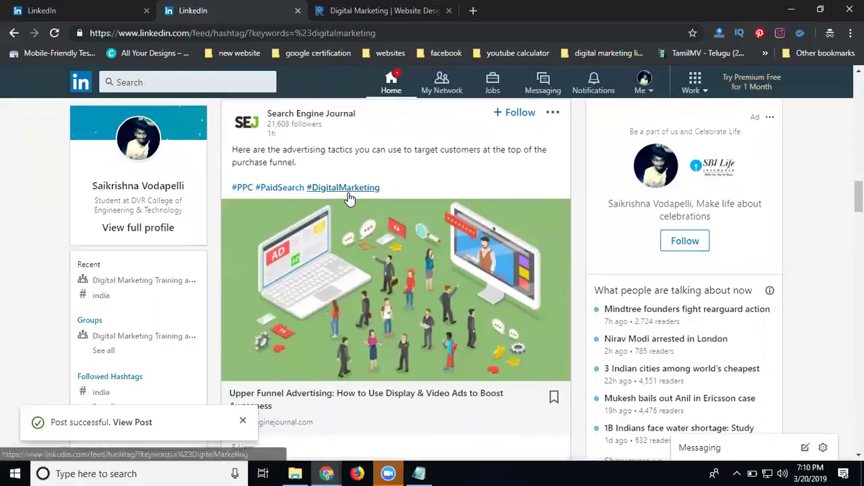
Scroll further and expand the seminar post's full text.
scroll(359, 287, down, 1)
scroll(359, 286, down, 3)
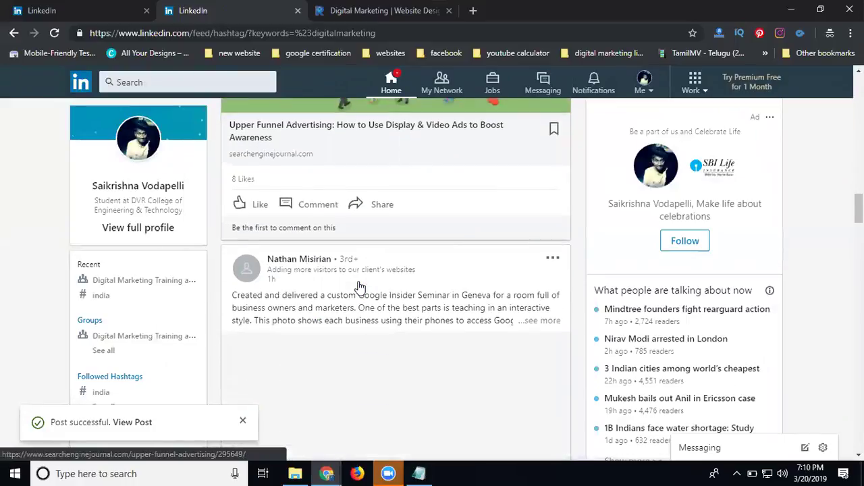
scroll(360, 286, down, 3)
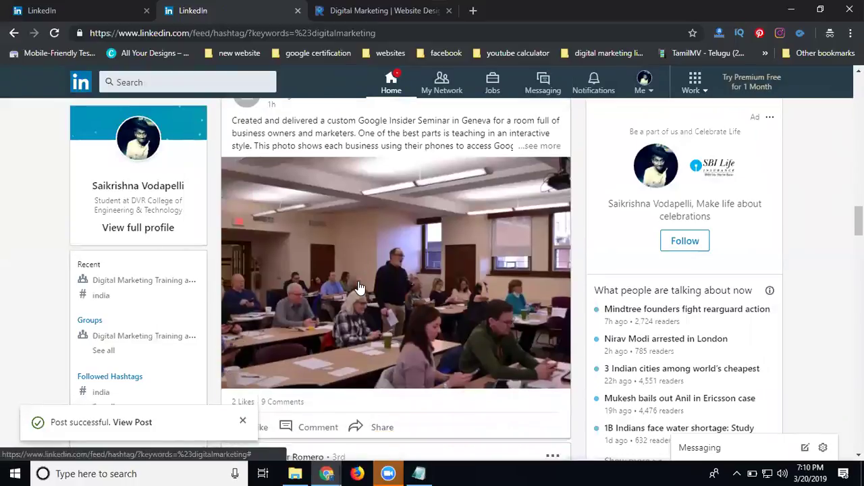
click(550, 146)
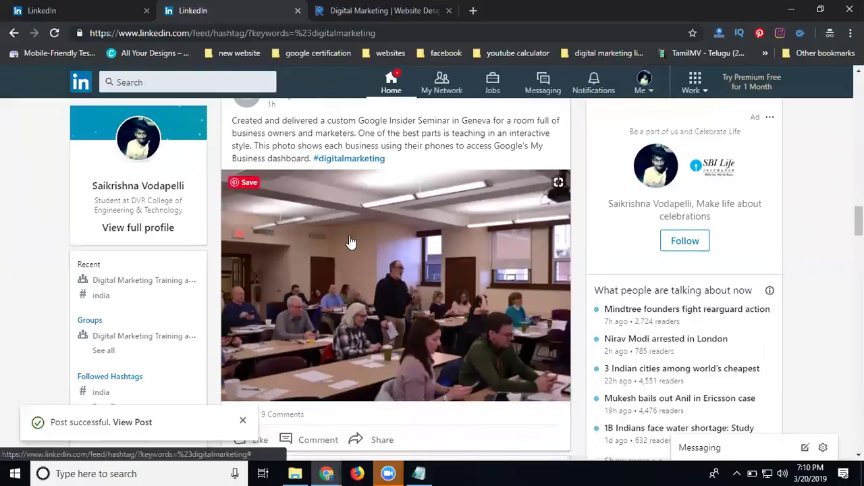
Scroll down and expand the Linkedin Master post on 102 sales metrics to show its hashtags.
scroll(351, 241, down, 5)
scroll(351, 241, down, 4)
scroll(349, 239, down, 4)
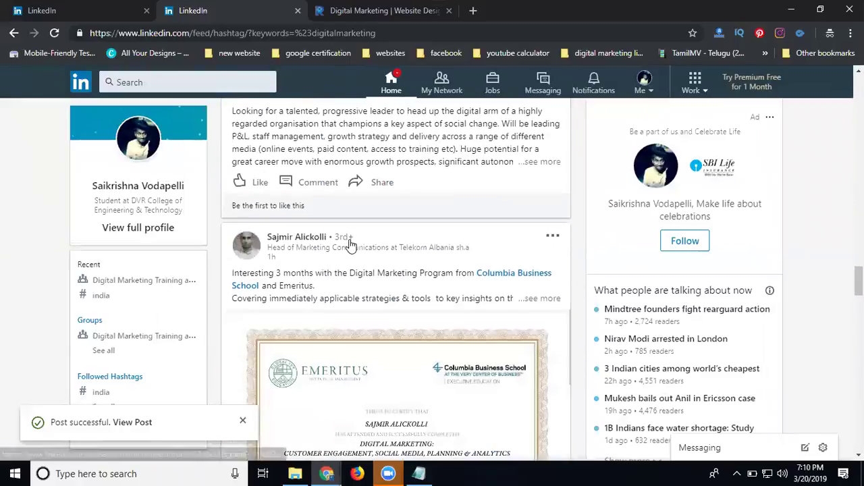
scroll(350, 243, down, 3)
scroll(351, 246, down, 3)
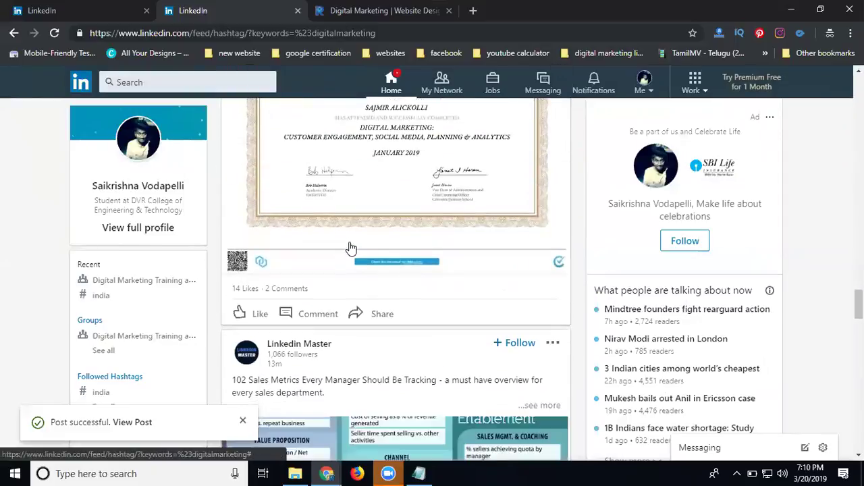
scroll(351, 248, down, 3)
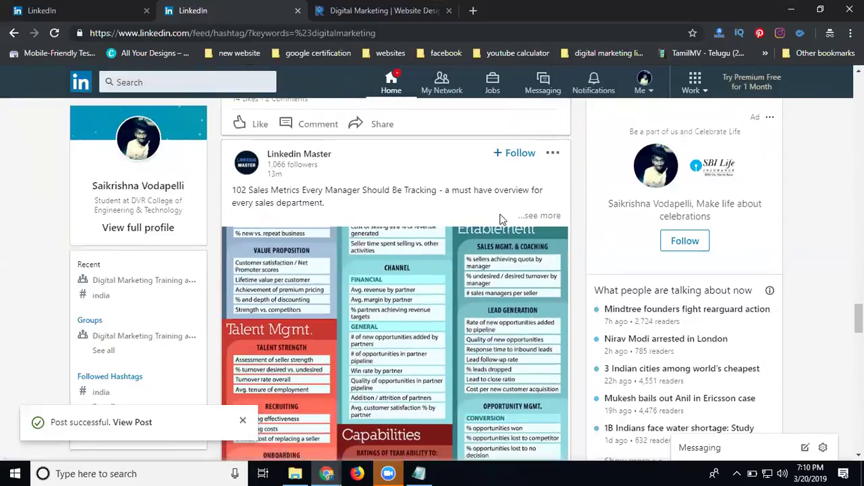
click(530, 216)
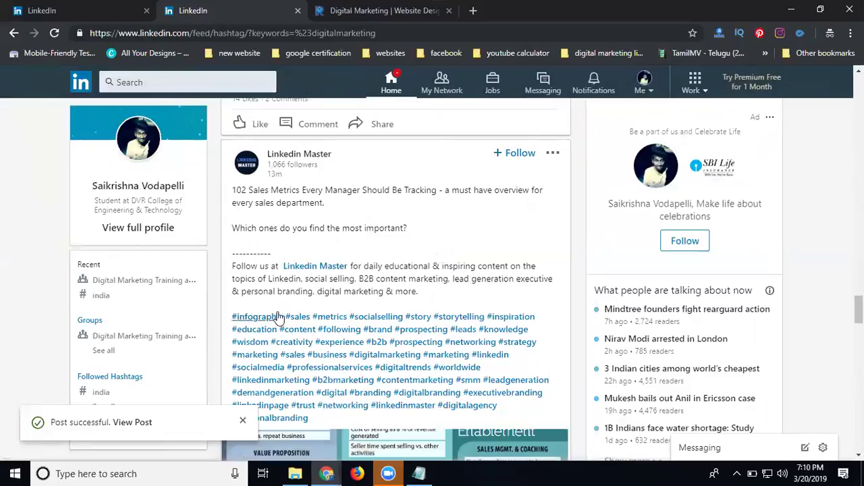